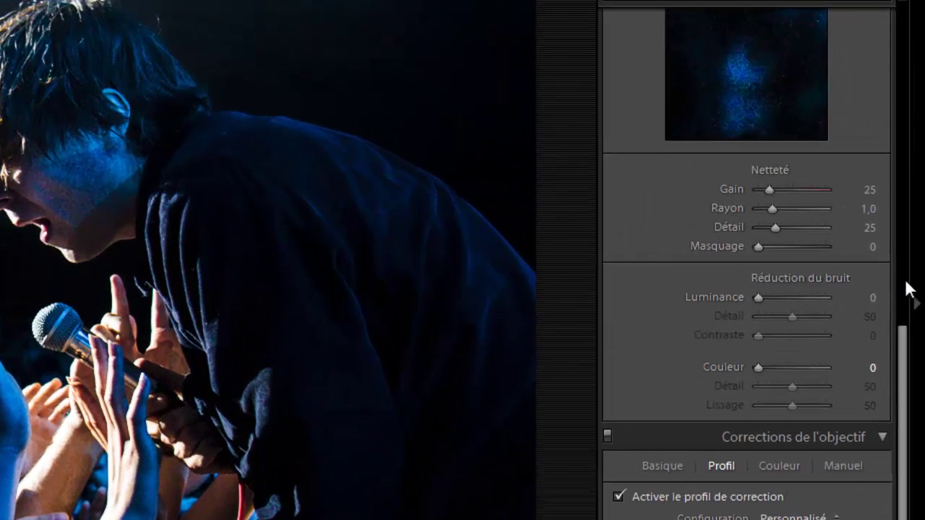
Scroll the right panel up to bring the Détail sharpening and noise reduction settings into view
drag(908, 345, 911, 318)
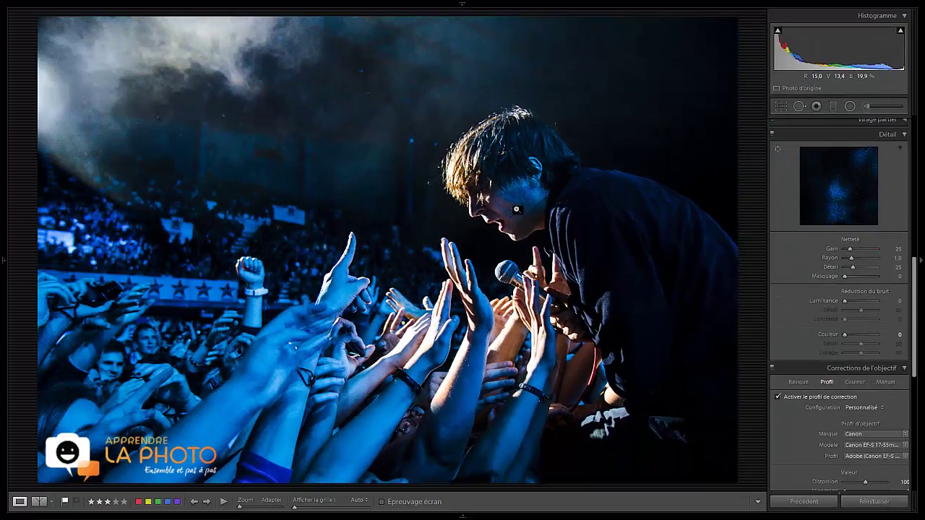
Zoom to 1:1 on the singer's face and reset Couleur noise reduction to its default 25
click(516, 209)
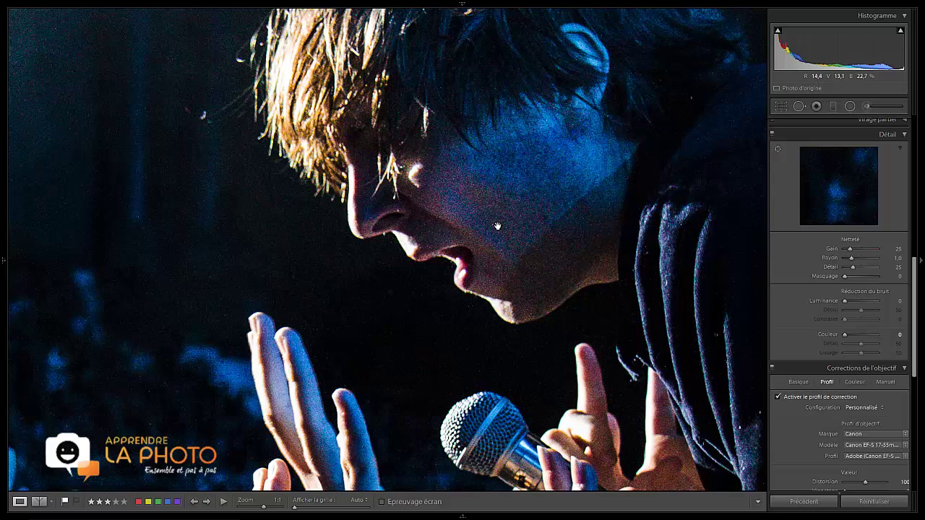
double_click(831, 336)
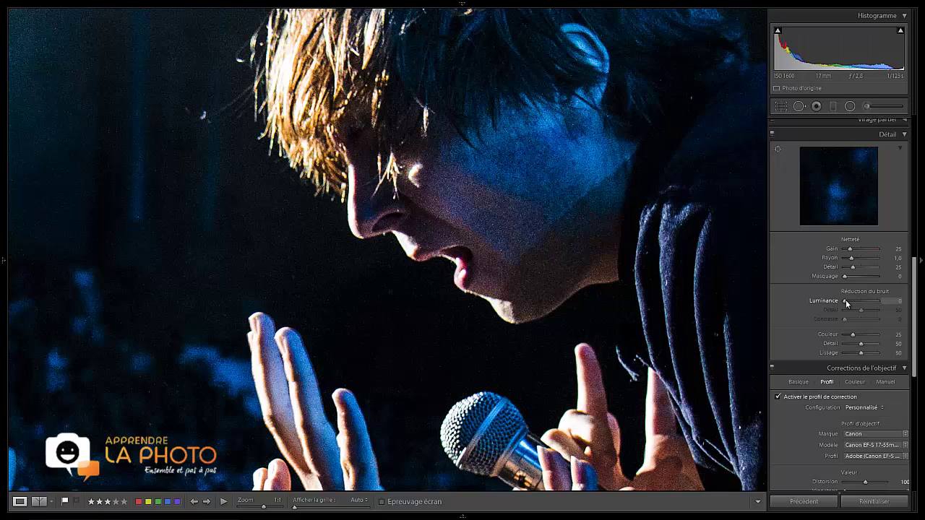
drag(847, 303, 863, 305)
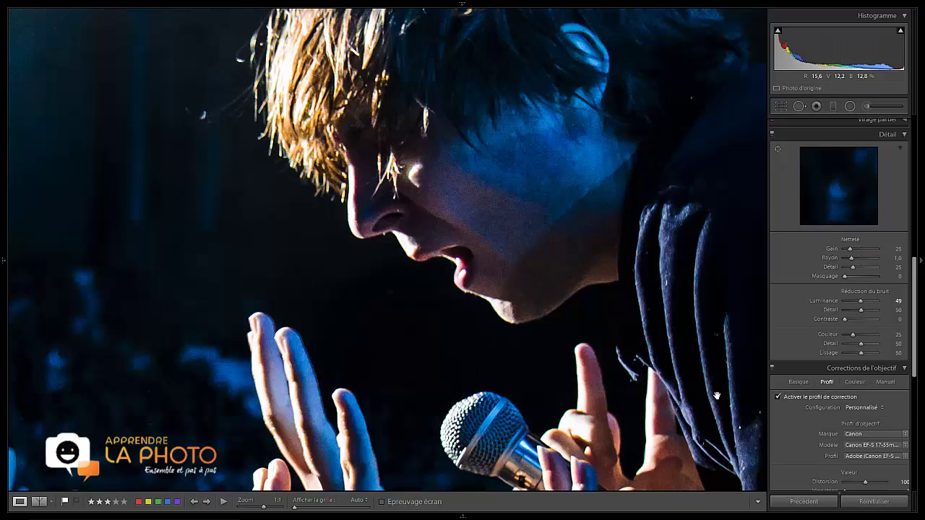
double_click(823, 300)
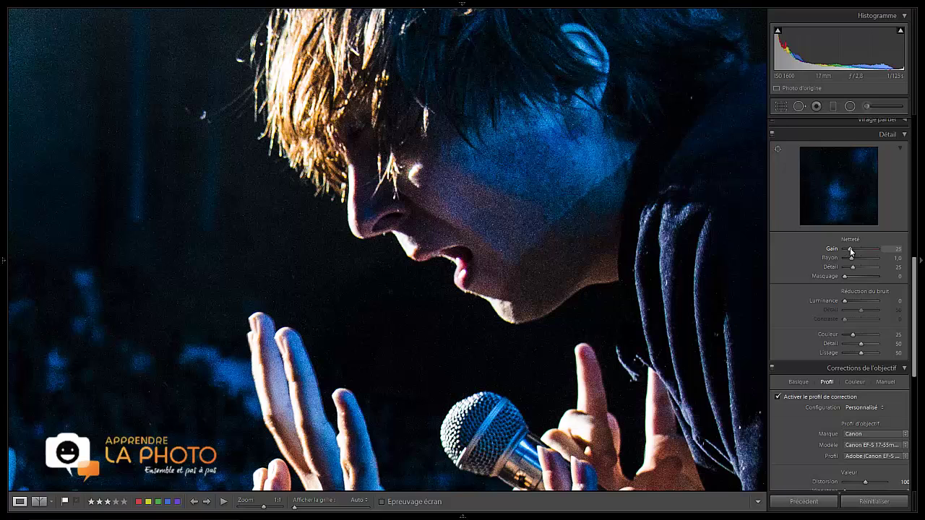
Try sharpening Gain at 0 and at 150, then return it to the default 25
double_click(835, 249)
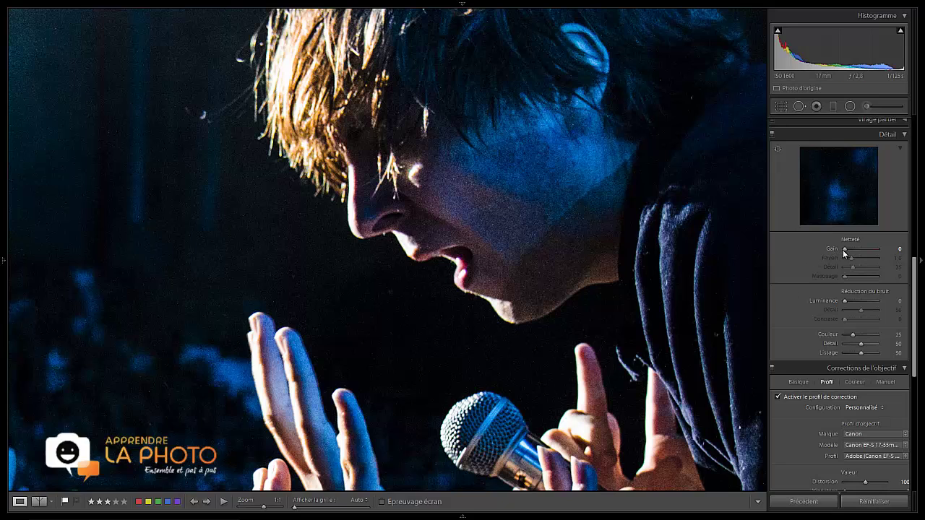
drag(847, 250, 896, 251)
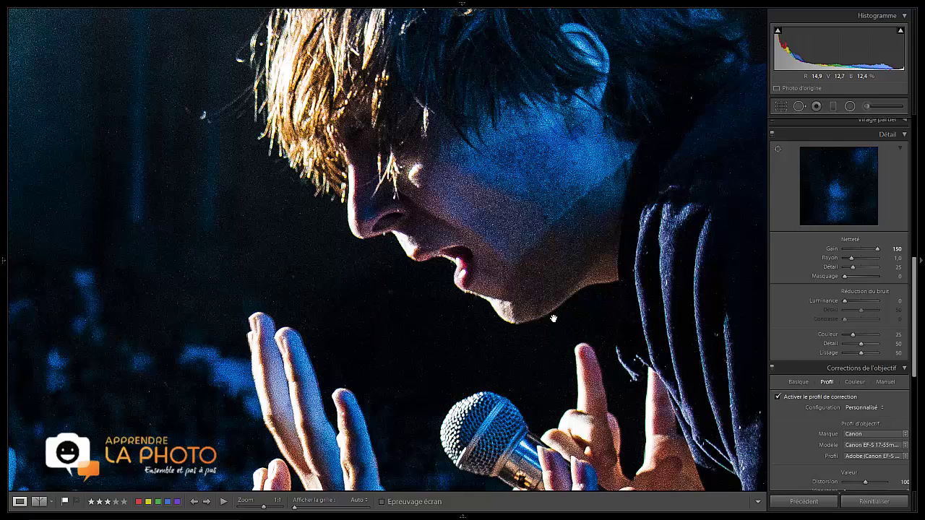
double_click(832, 249)
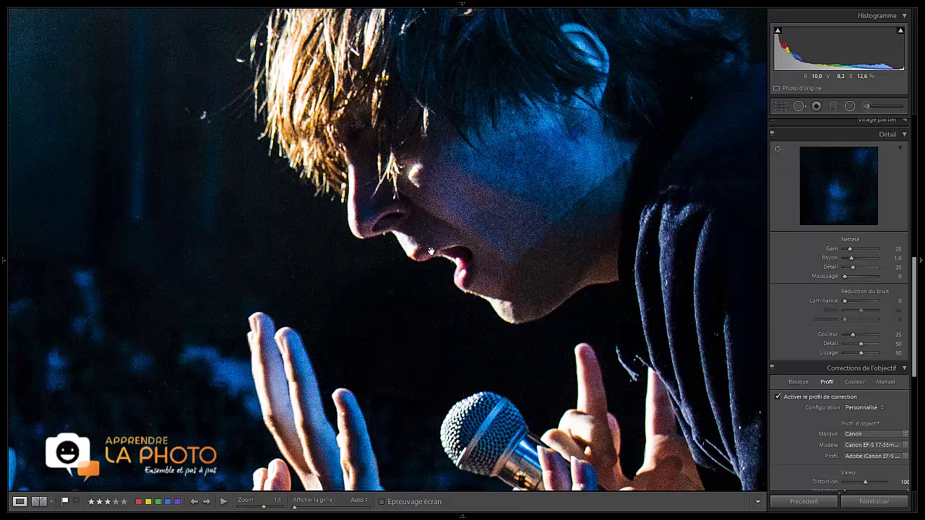
Set the photo view to 1:2 zoom and frame the singer with raised hands
click(4, 262)
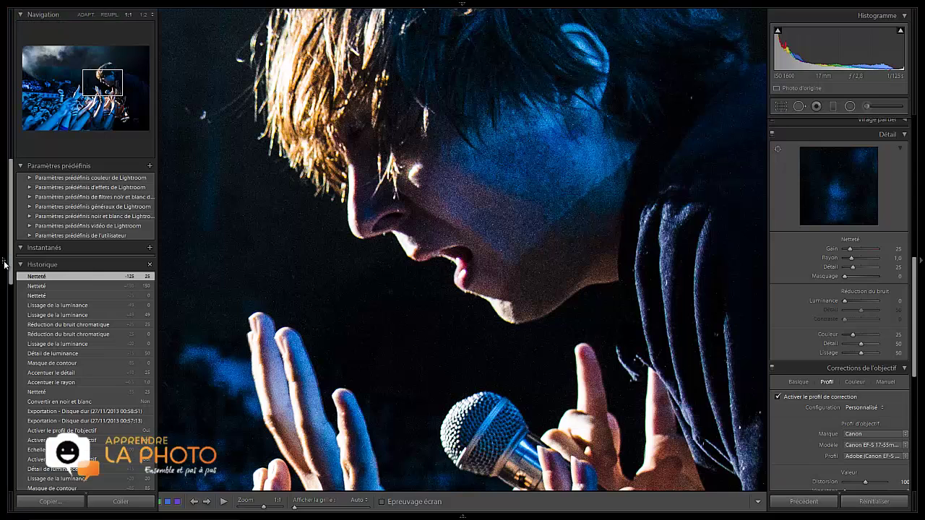
click(144, 14)
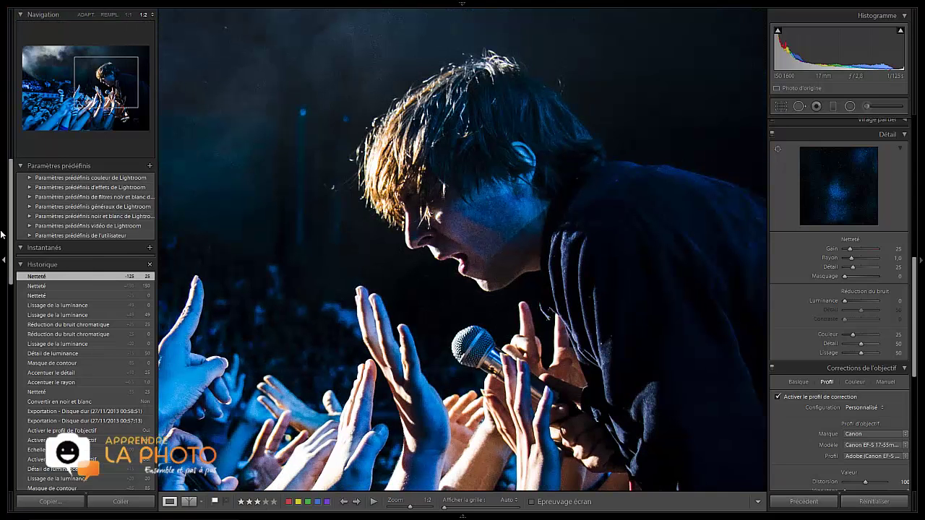
click(4, 263)
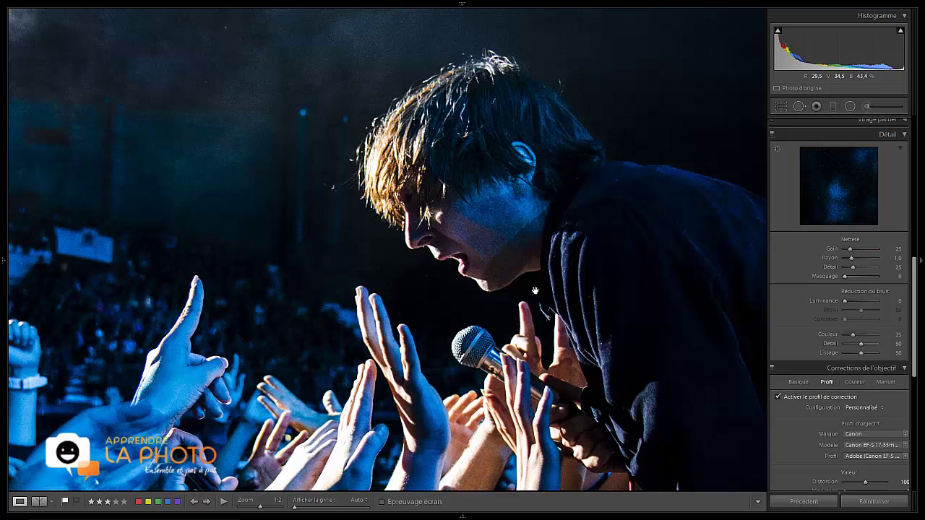
click(489, 286)
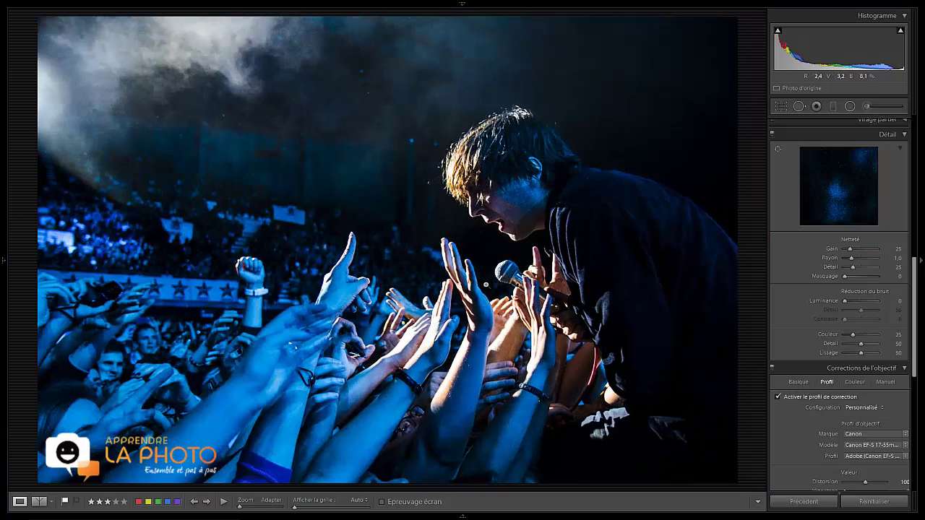
click(487, 285)
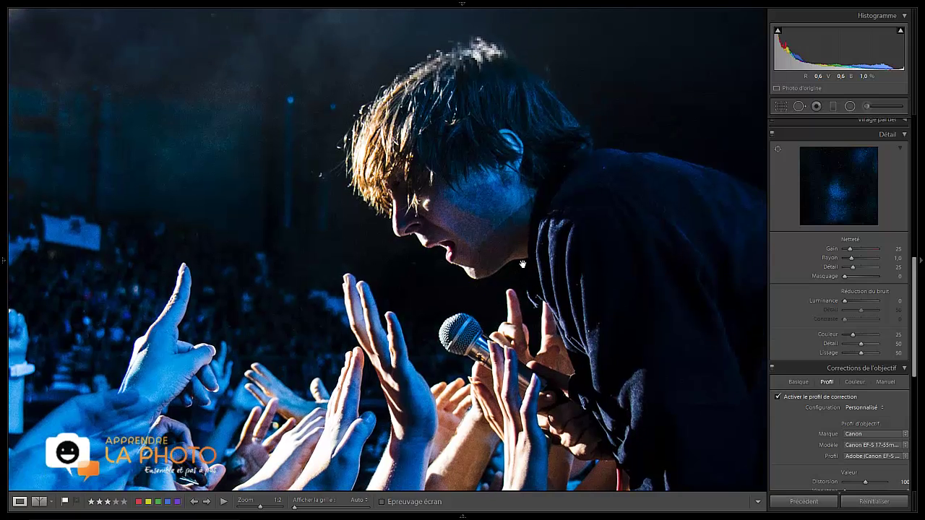
drag(522, 265, 516, 266)
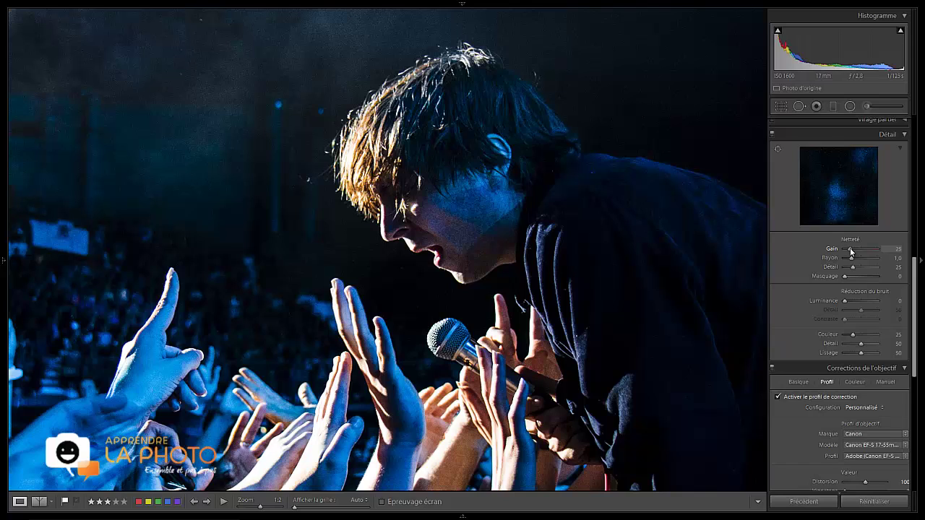
Raise sharpening Gain to 60 and lower Rayon from 1,0 to 0,5
drag(851, 251, 851, 251)
drag(851, 251, 854, 251)
drag(855, 251, 859, 253)
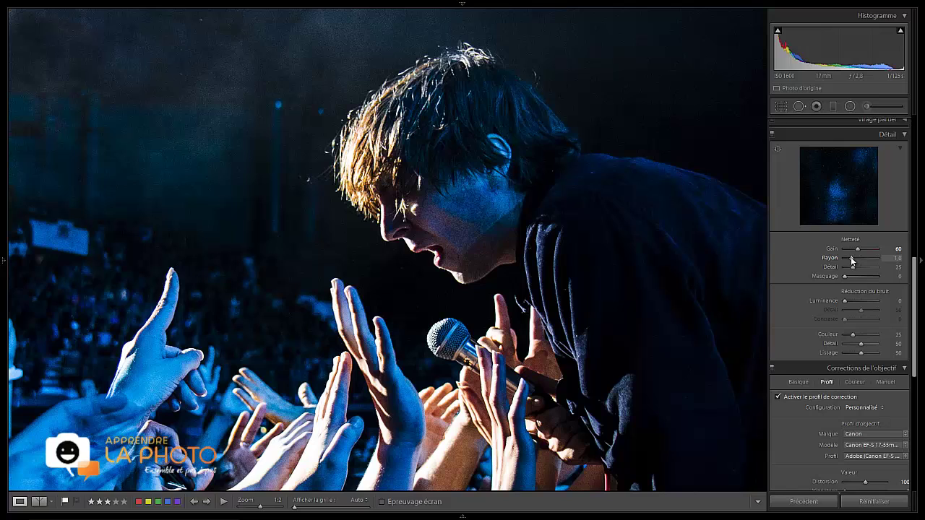
drag(852, 260, 841, 264)
alt+click(844, 262)
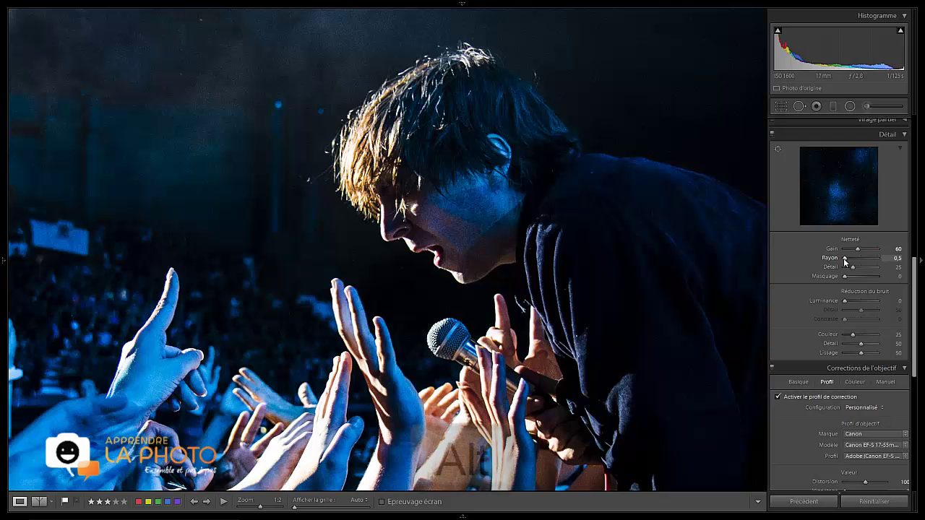
With the radius mask previewed, try Rayon at 2,2 and 3,0, then settle it at 0,5
key(alt)
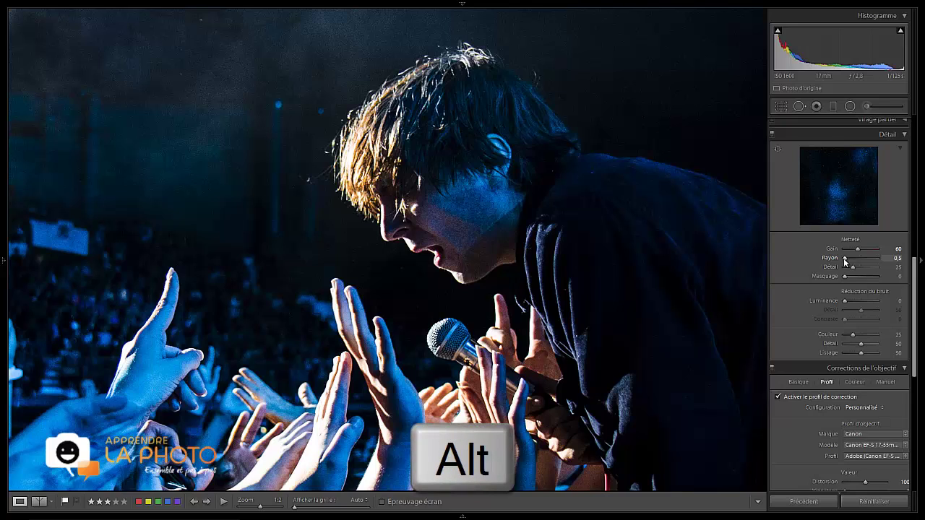
key(alt)
alt+click(845, 259)
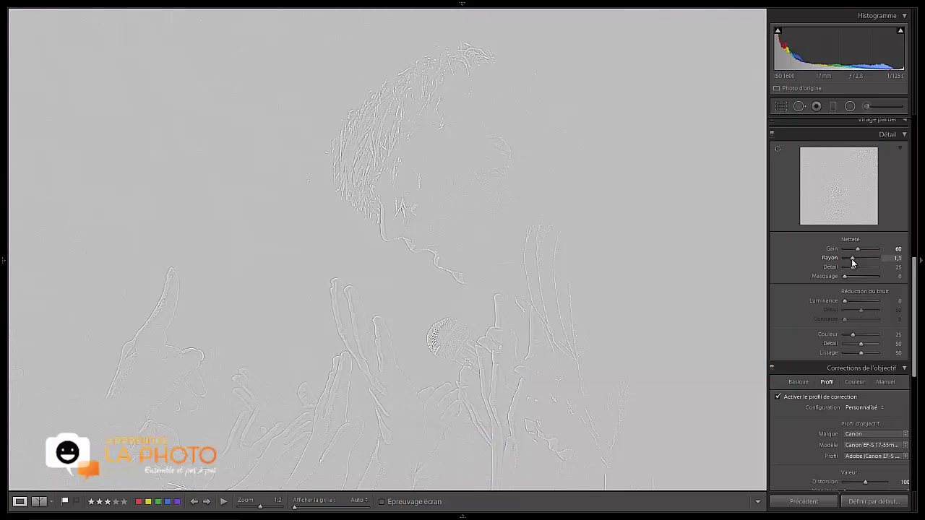
drag(845, 261, 872, 264)
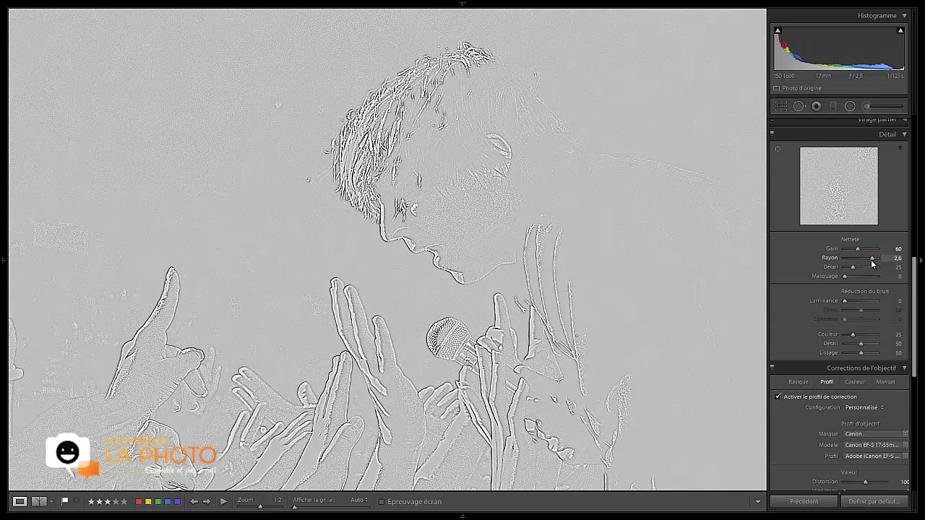
drag(873, 264, 880, 265)
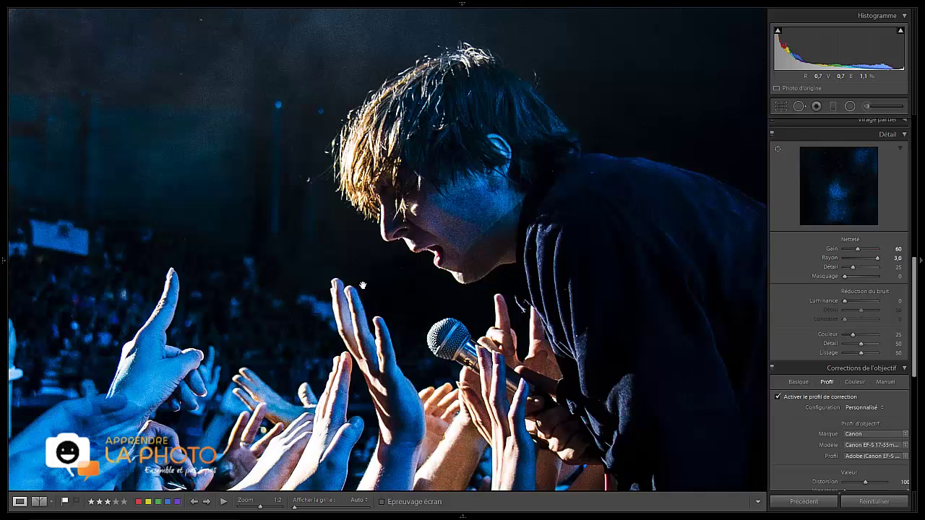
double_click(834, 258)
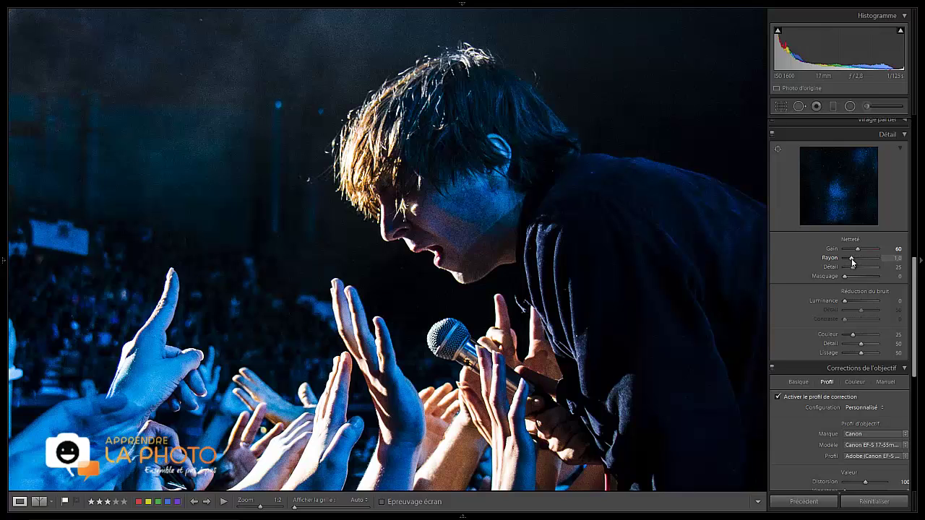
key(alt)
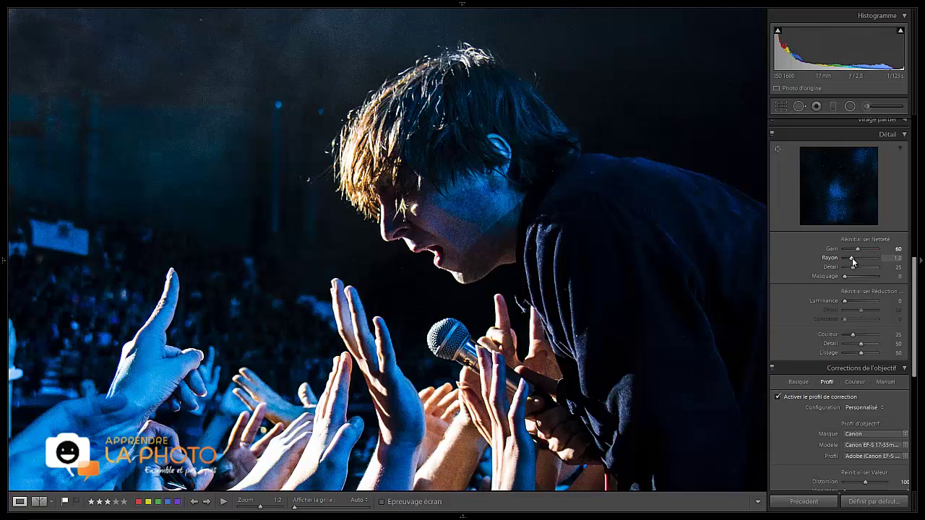
drag(852, 262, 843, 261)
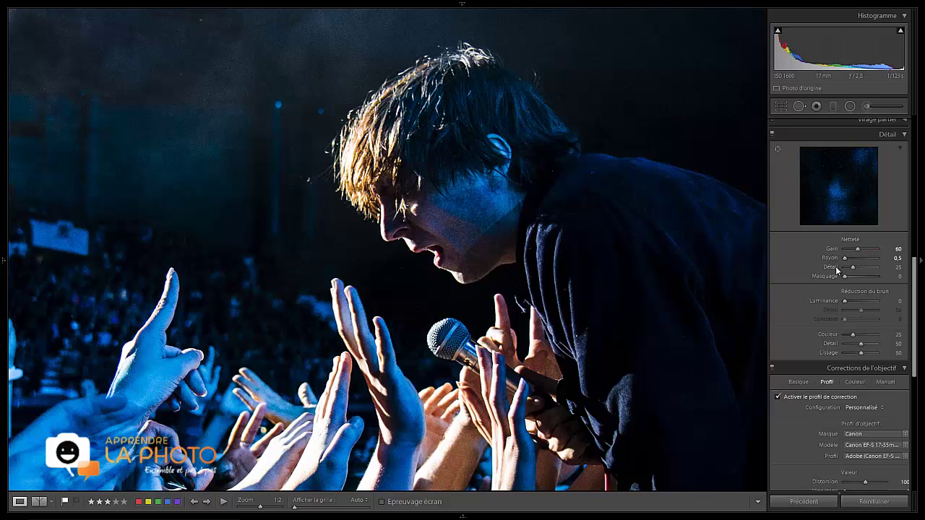
Preview the sharpening Détail mask, push Détail to 100, then drop it to 0
key(alt)
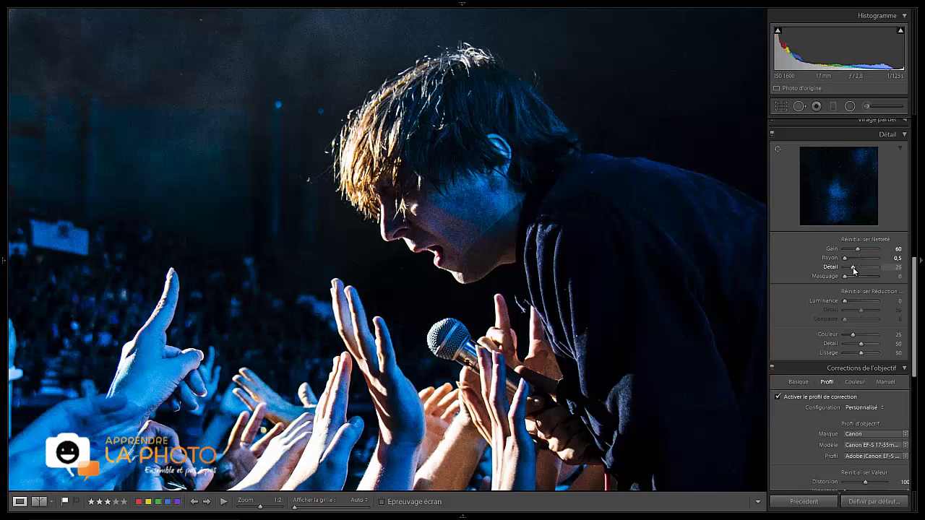
alt+click(853, 268)
drag(853, 269, 897, 270)
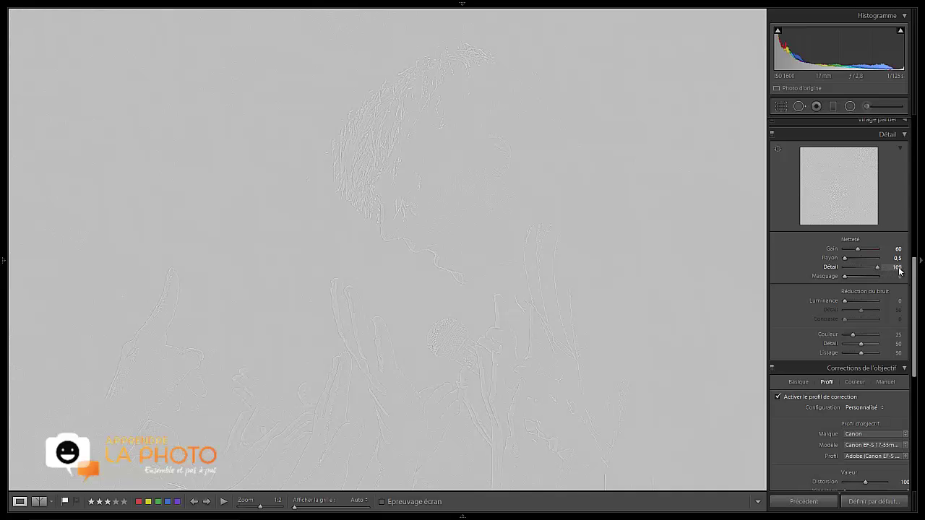
drag(900, 271, 814, 266)
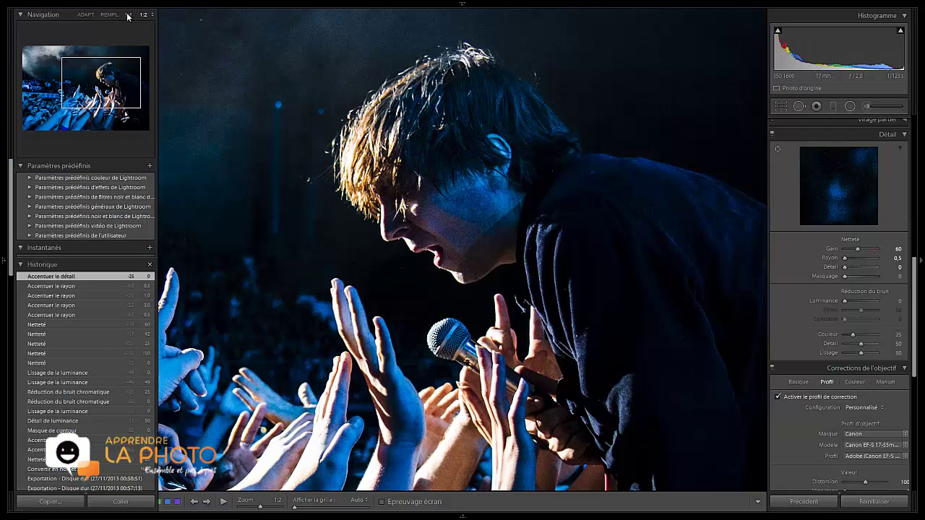
Zoom to 1:1, then mask-preview sharpening Détail up to 100 and settle it at 15
click(128, 15)
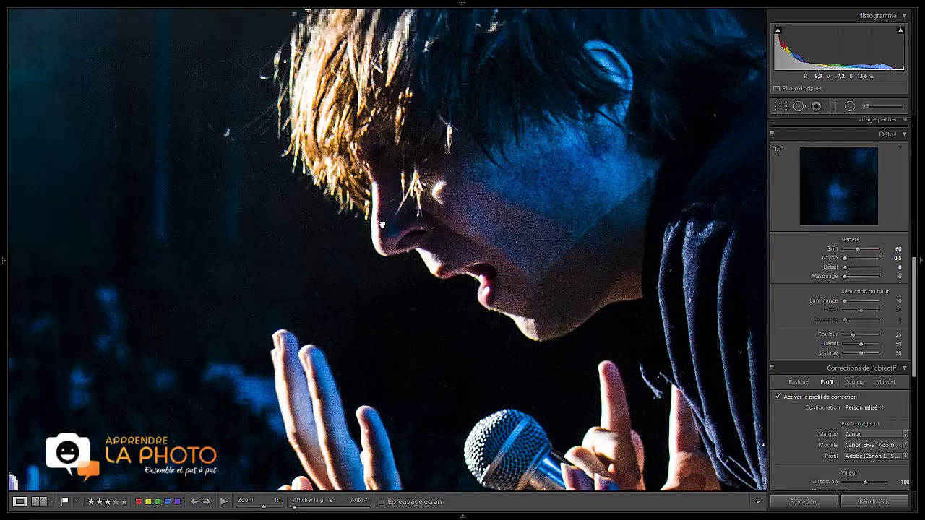
key(alt)
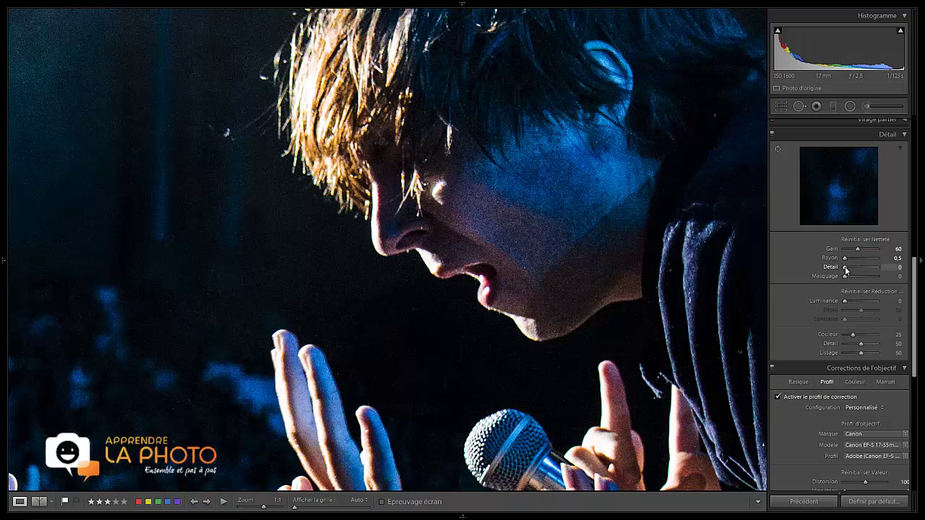
drag(845, 266, 904, 269)
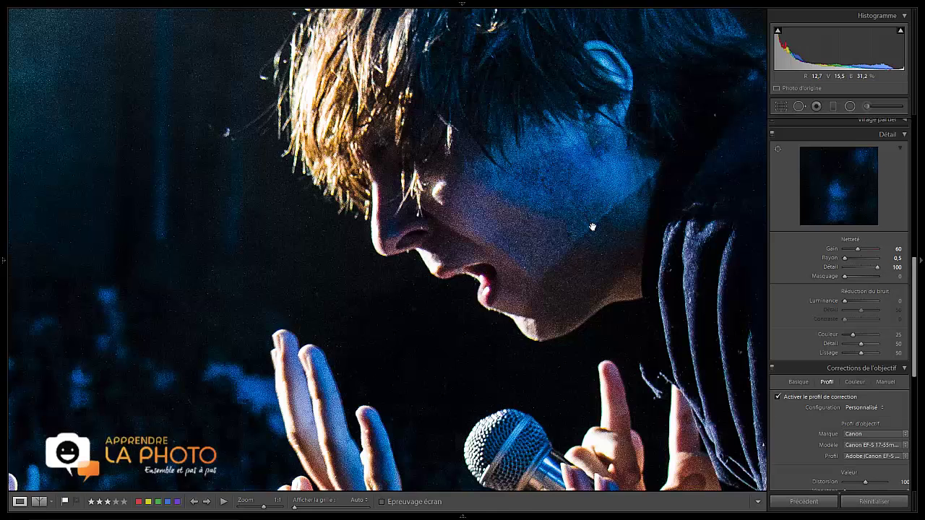
alt+click(879, 268)
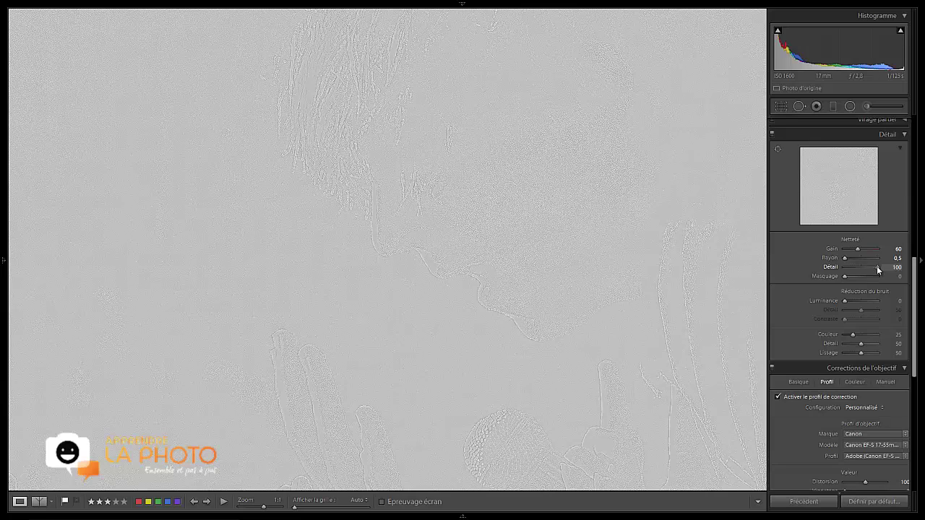
drag(878, 269, 850, 269)
drag(850, 270, 850, 270)
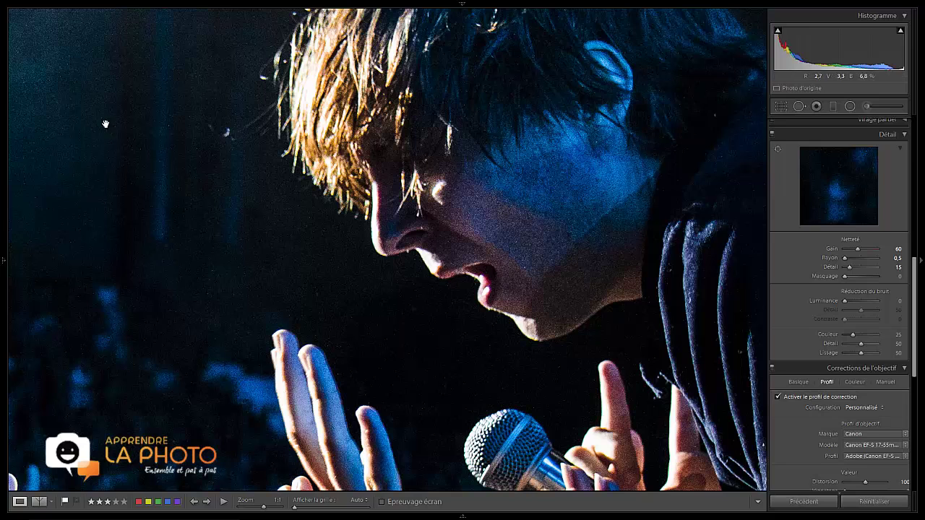
Fit the whole photo and show the all-white Masquage preview with masking at 0
click(296, 252)
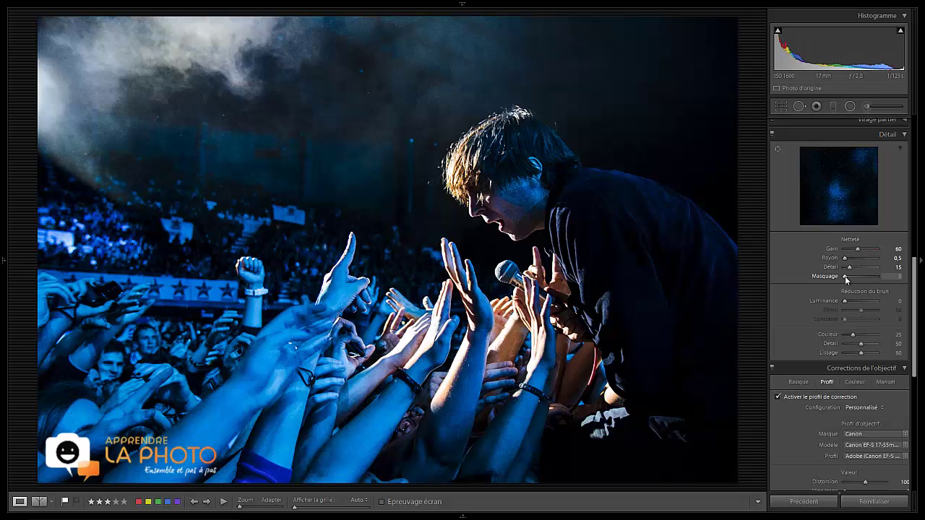
key(alt)
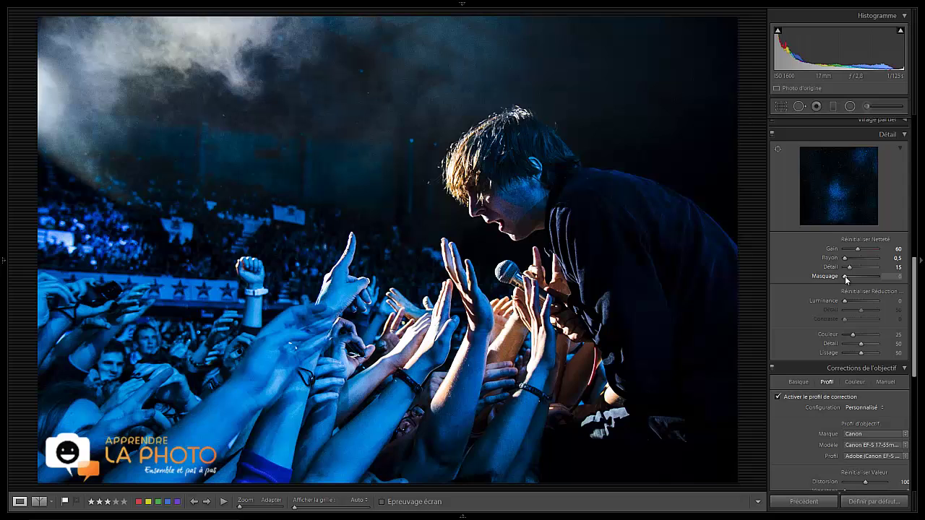
alt+click(845, 276)
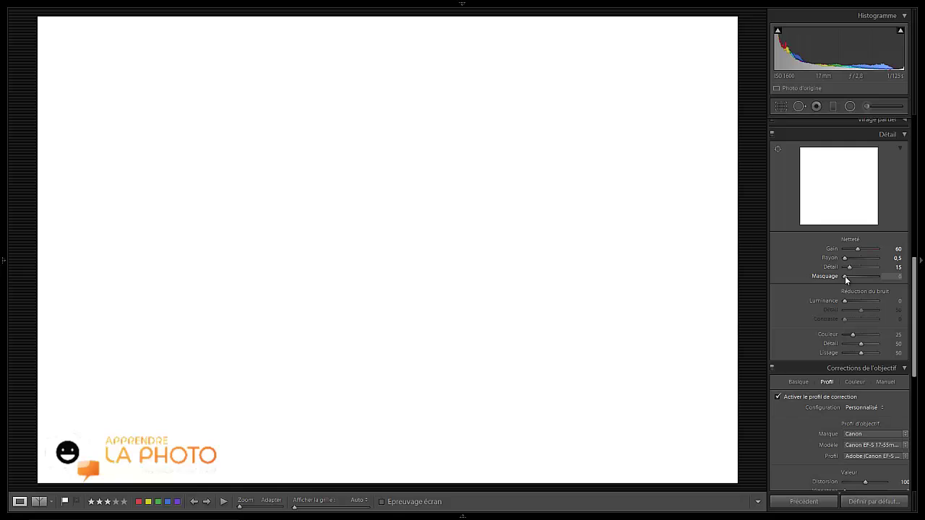
drag(846, 277, 849, 279)
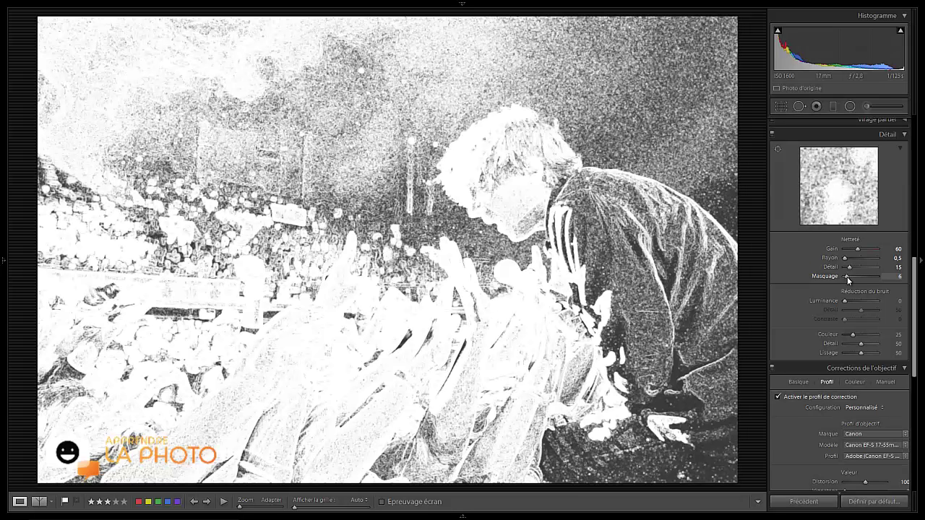
drag(849, 280, 890, 280)
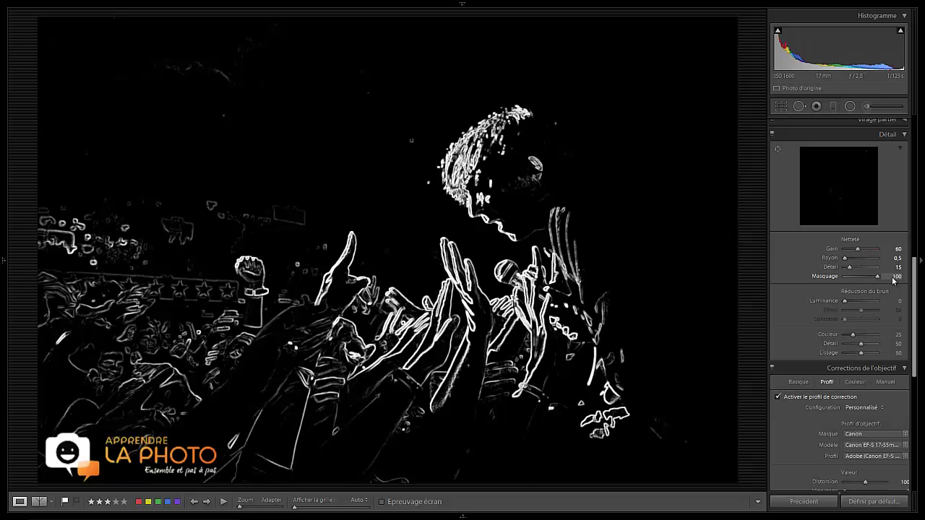
drag(894, 281, 894, 280)
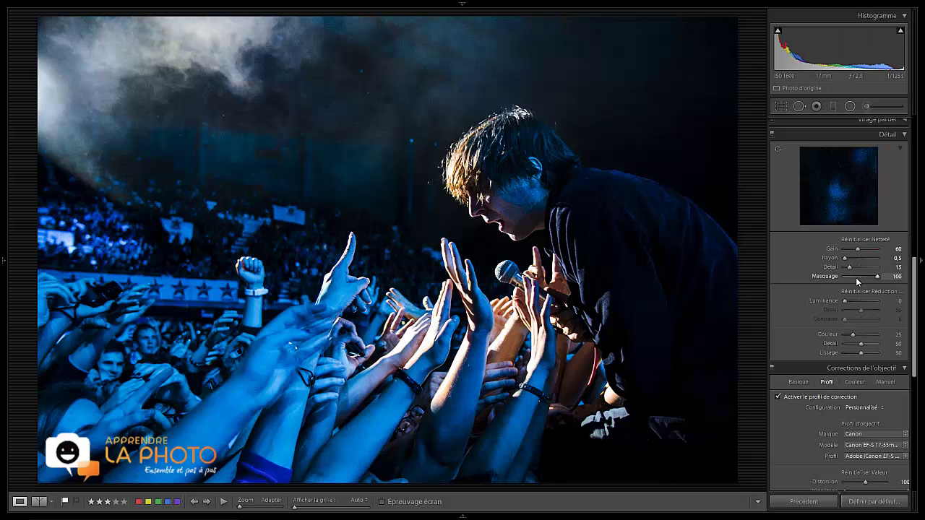
drag(877, 276, 874, 275)
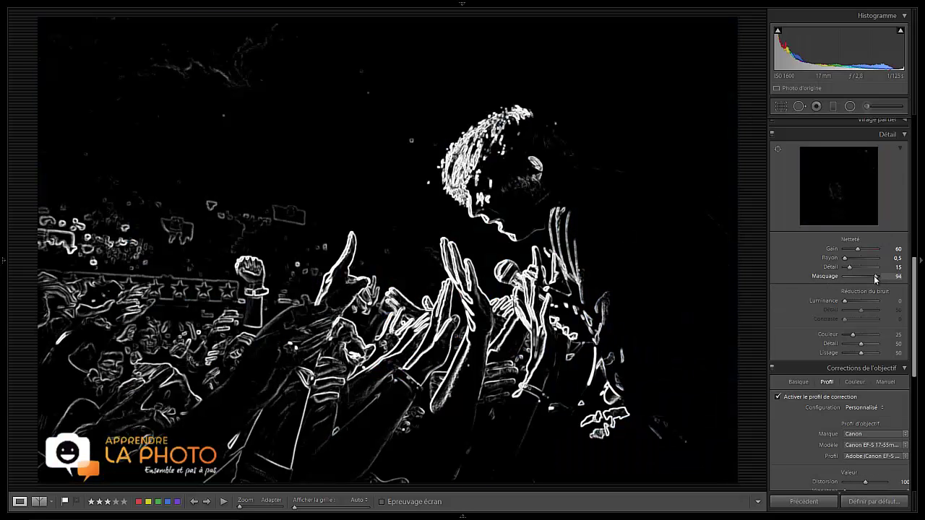
drag(872, 275, 871, 275)
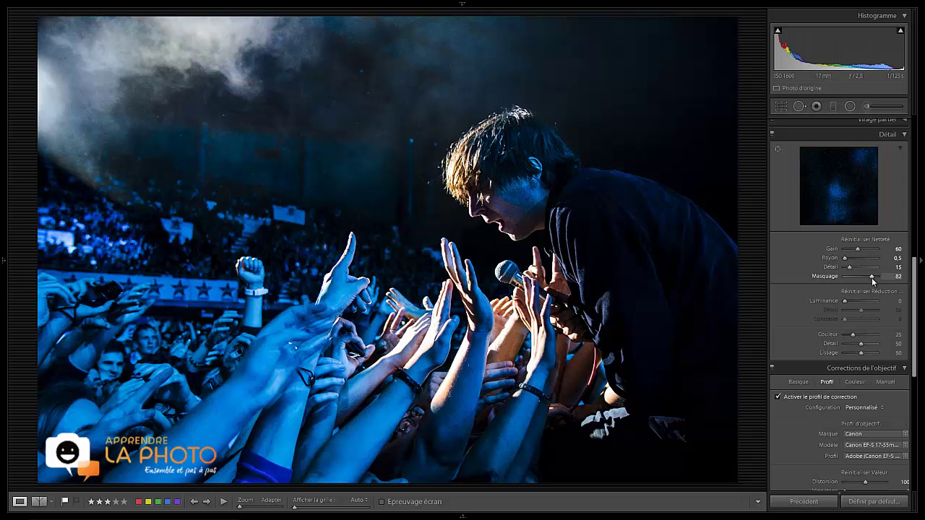
alt+click(872, 276)
alt+drag(872, 277, 879, 277)
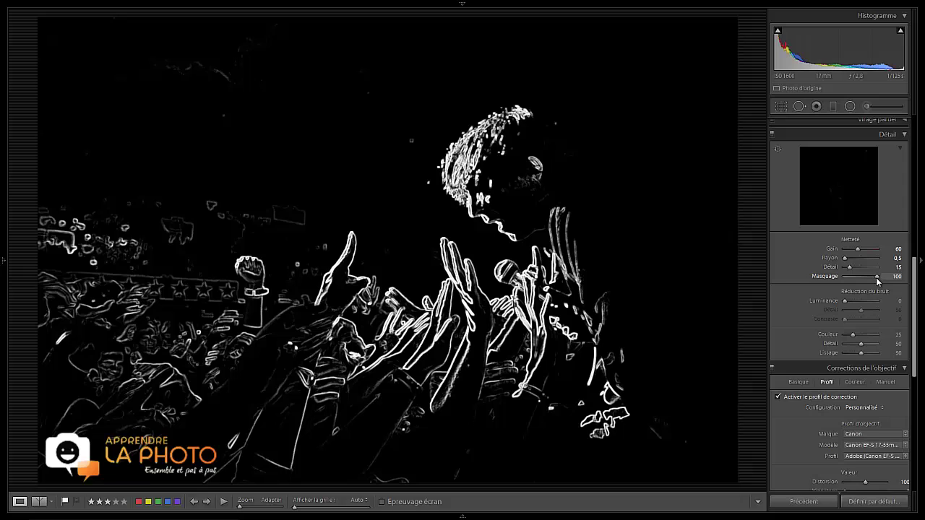
alt+drag(877, 278, 875, 278)
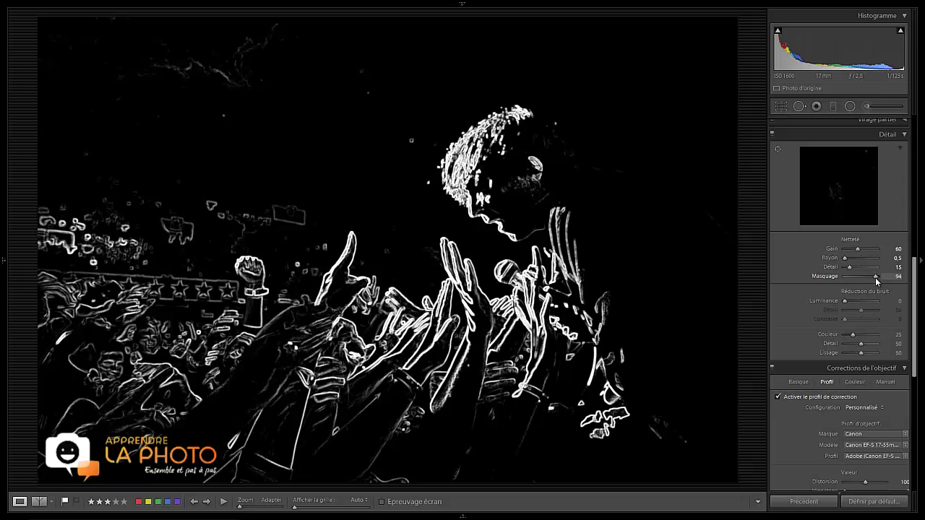
alt+drag(875, 278, 874, 278)
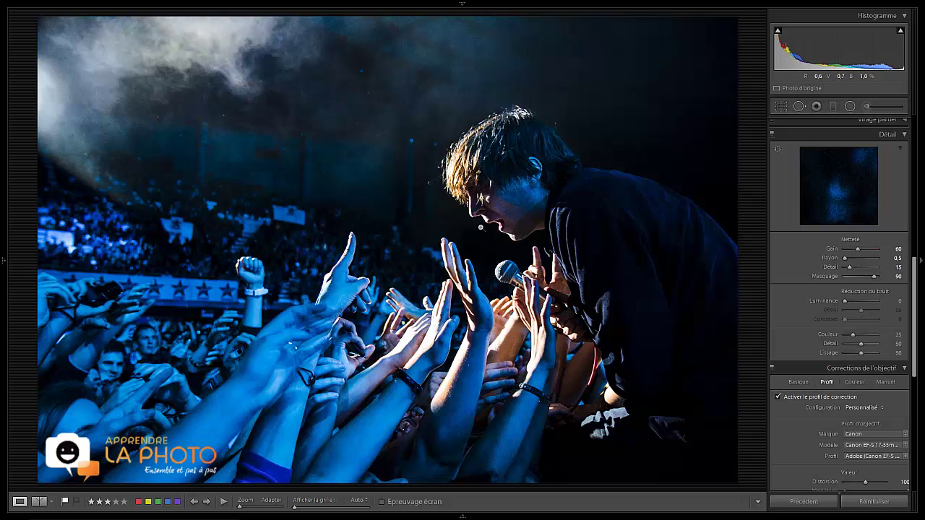
click(501, 214)
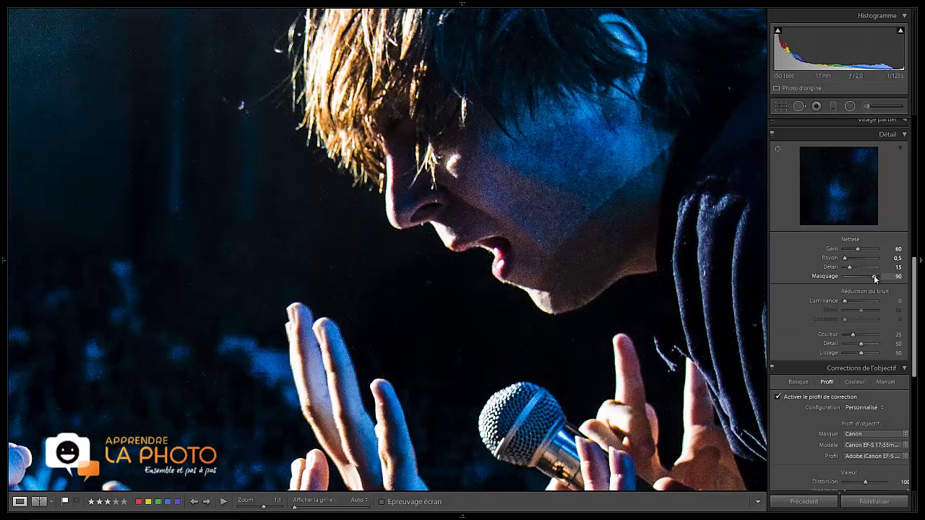
drag(874, 276, 822, 275)
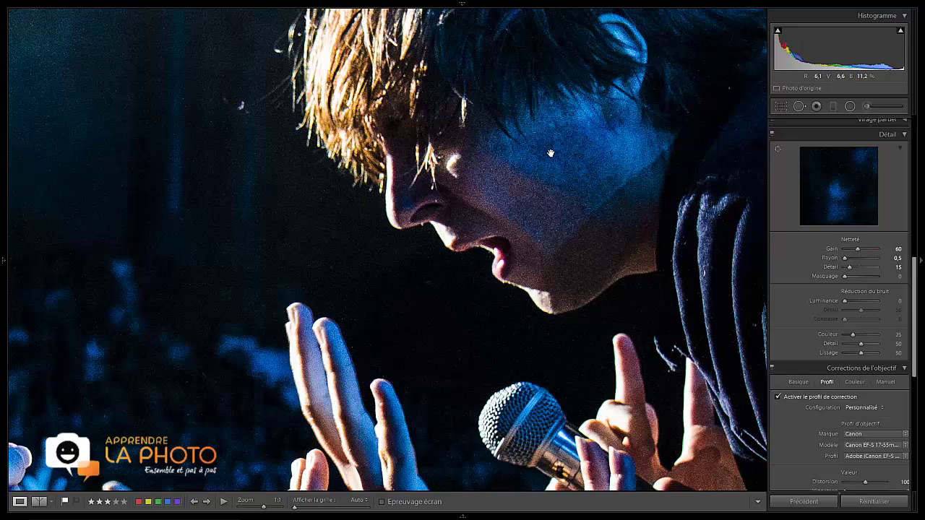
click(896, 276)
text(90)
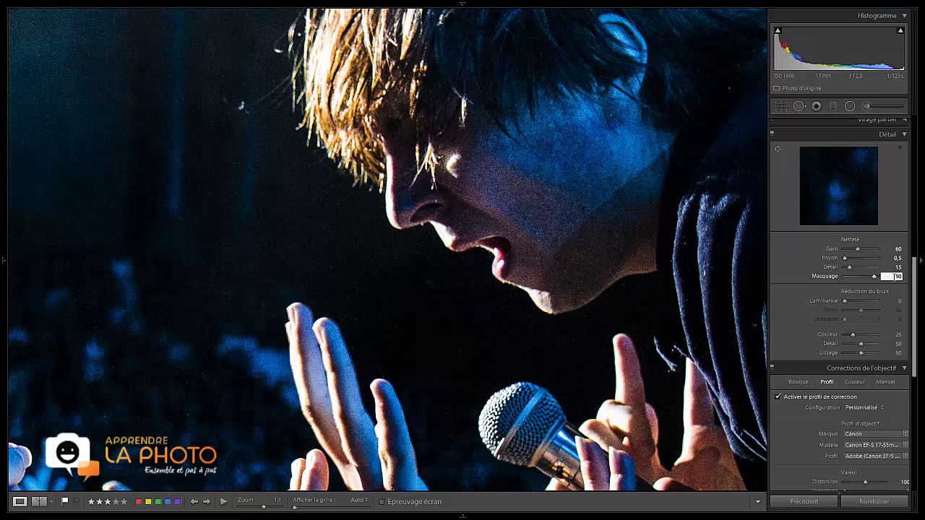
key(Return)
click(512, 181)
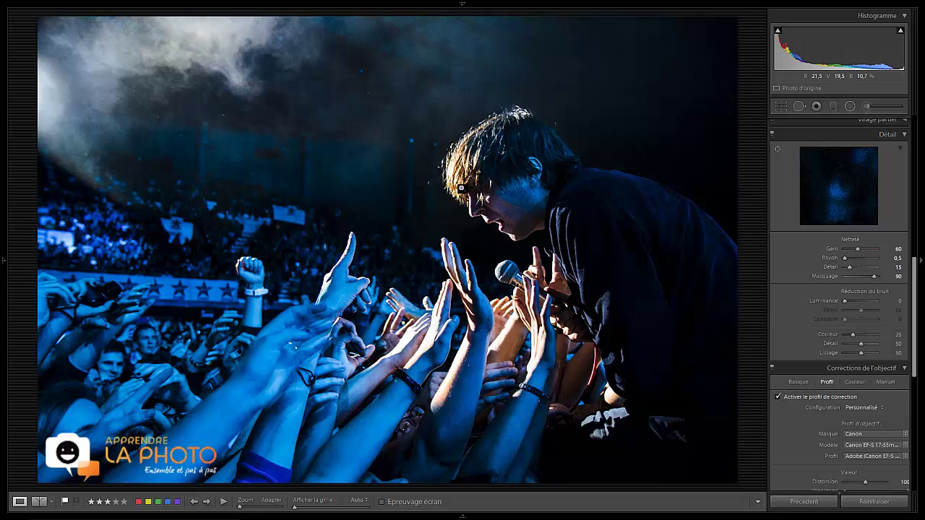
click(506, 210)
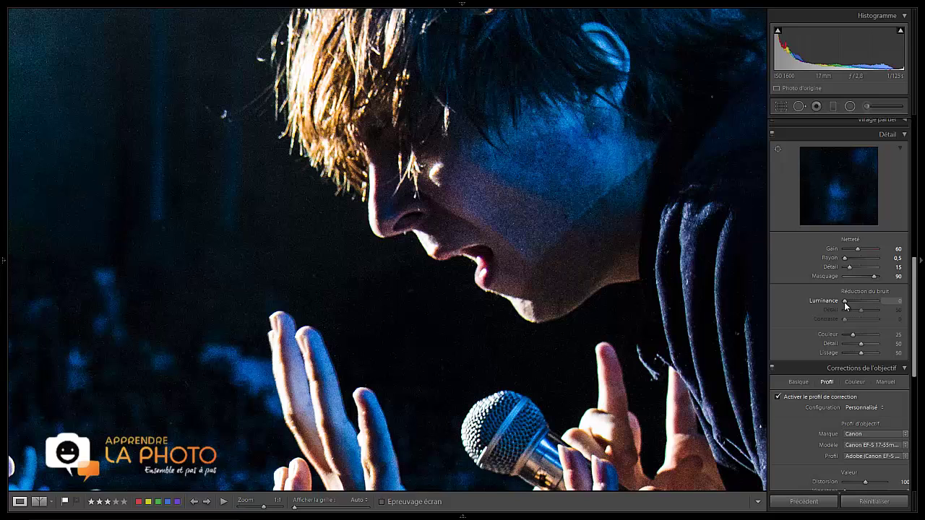
drag(845, 302, 898, 311)
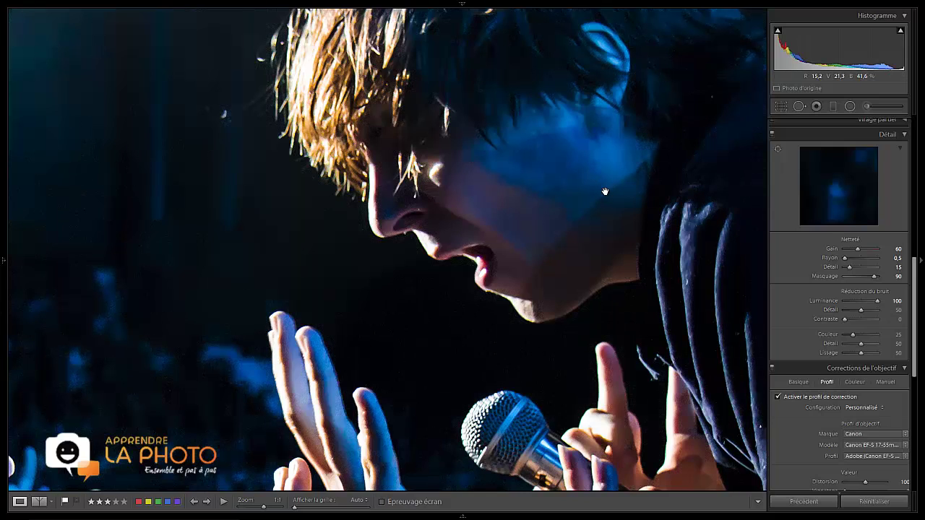
click(373, 273)
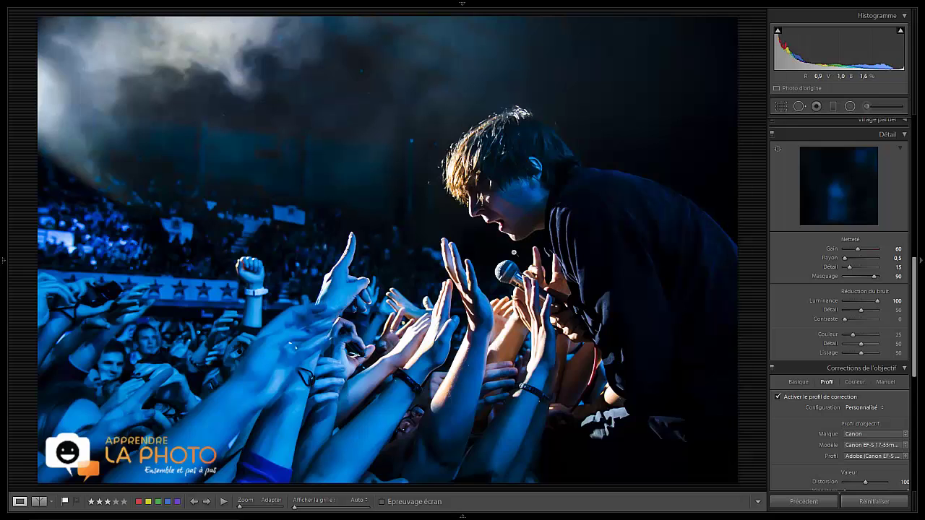
double_click(831, 304)
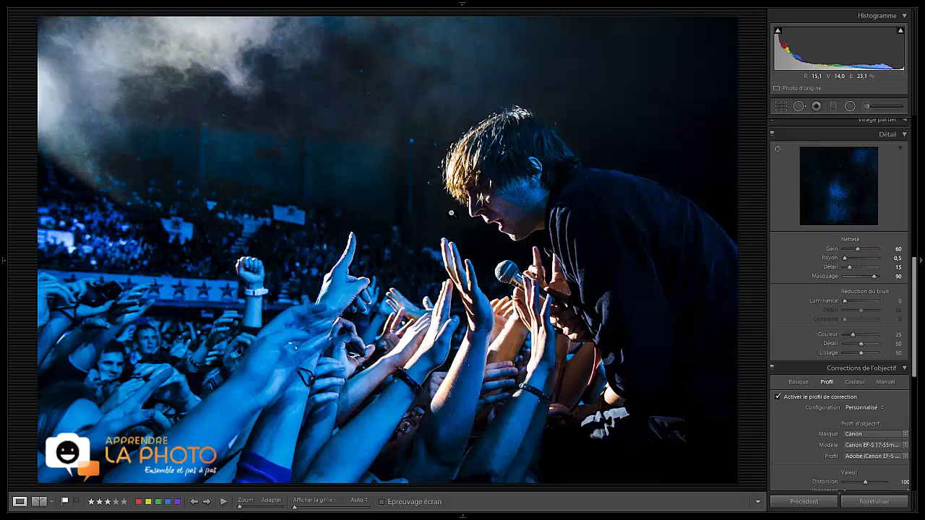
drag(844, 300, 897, 305)
double_click(829, 302)
At 1:1 on the face, set Luminance noise reduction to 20, then view the whole photo
click(529, 221)
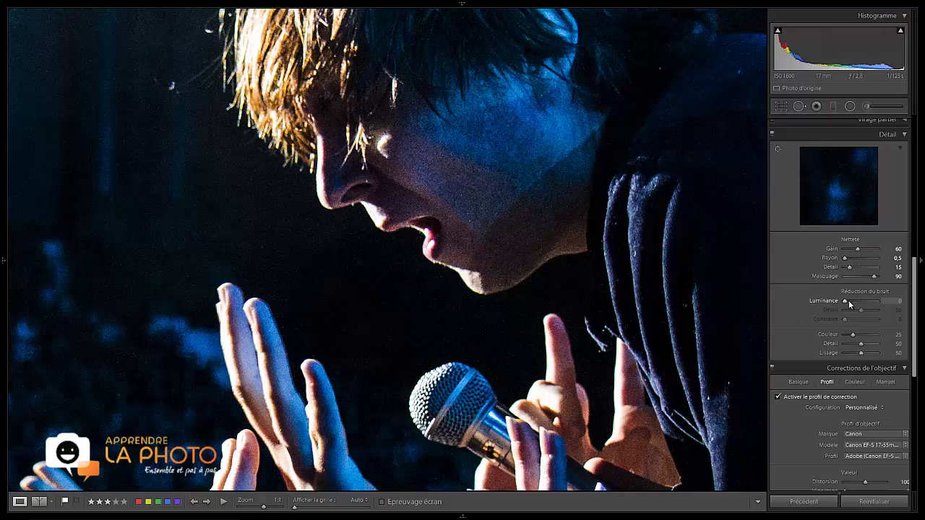
drag(846, 302, 851, 303)
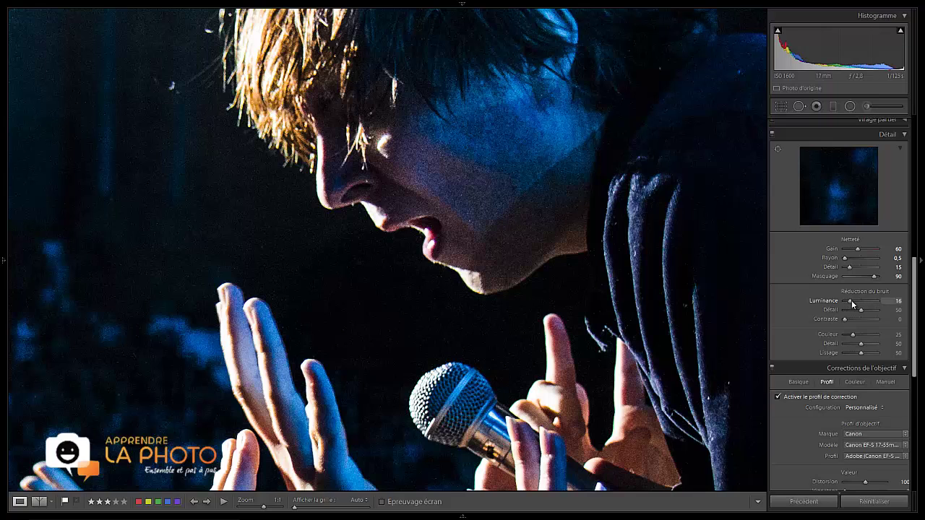
click(892, 302)
text(20)
key(Return)
double_click(824, 304)
click(897, 300)
text(20)
key(Return)
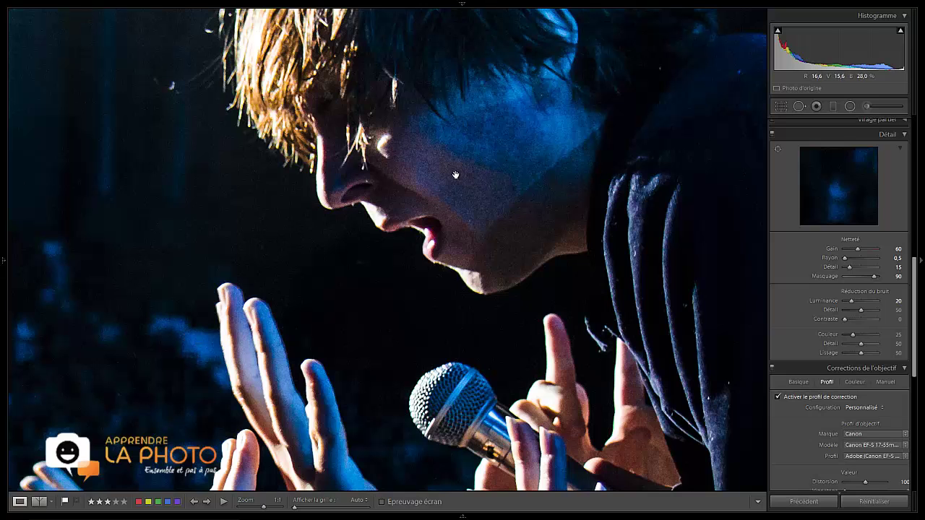
click(416, 265)
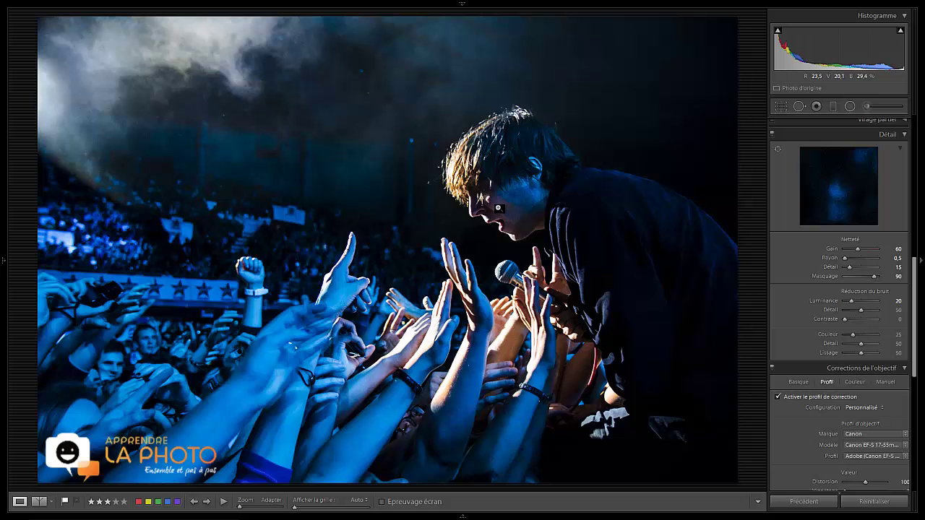
At 1:1, sweep noise-reduction Détail from 0 upward and settle it at 65
click(498, 209)
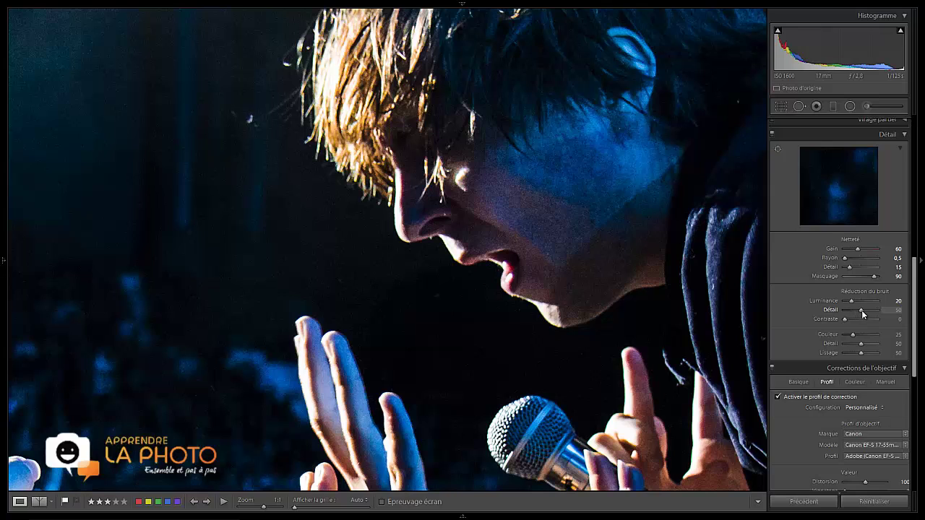
drag(862, 313, 830, 313)
drag(844, 311, 868, 315)
drag(868, 315, 868, 316)
drag(867, 315, 873, 313)
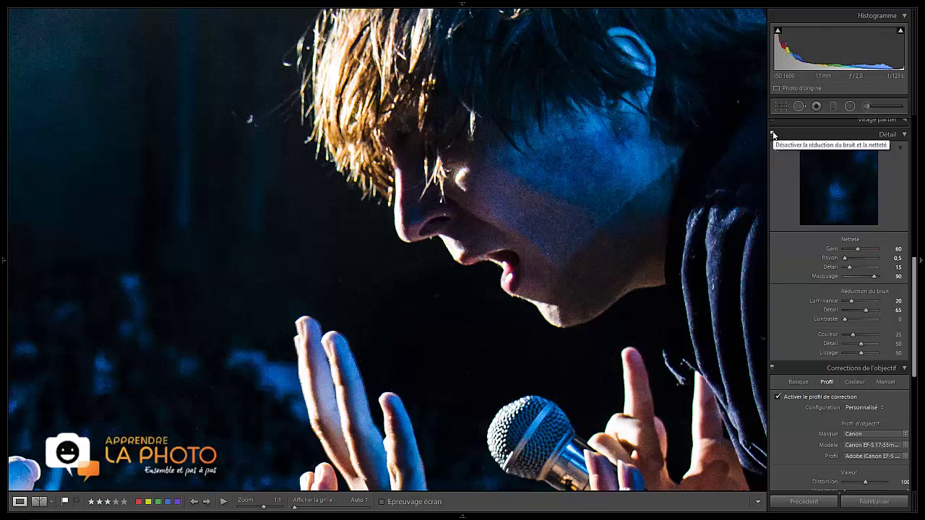
click(773, 134)
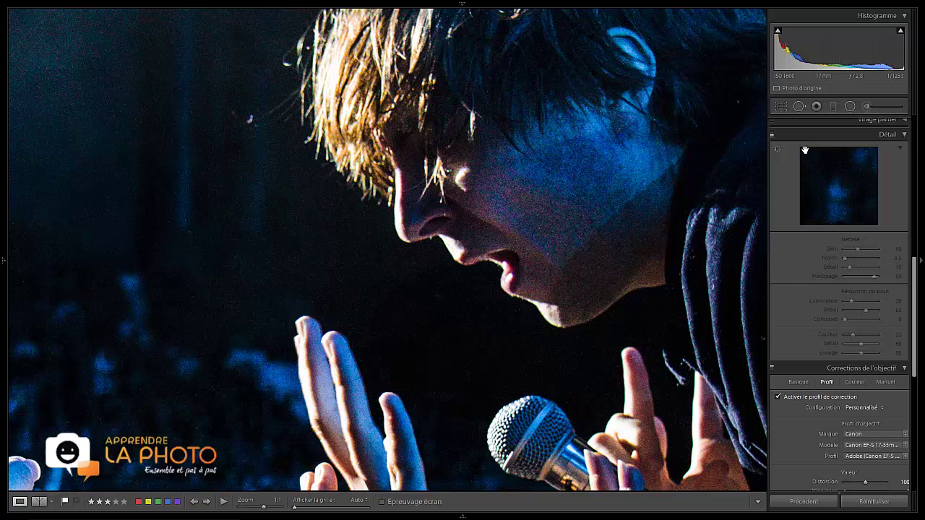
click(773, 134)
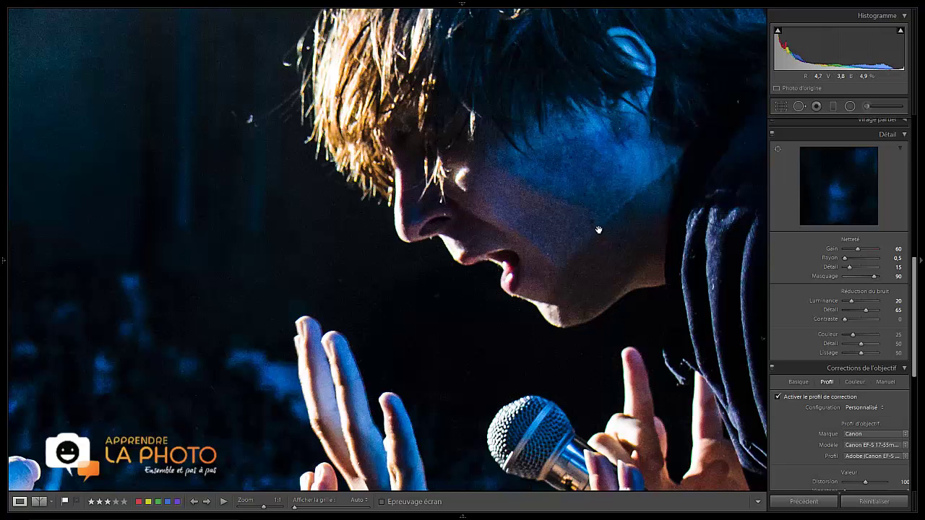
click(499, 311)
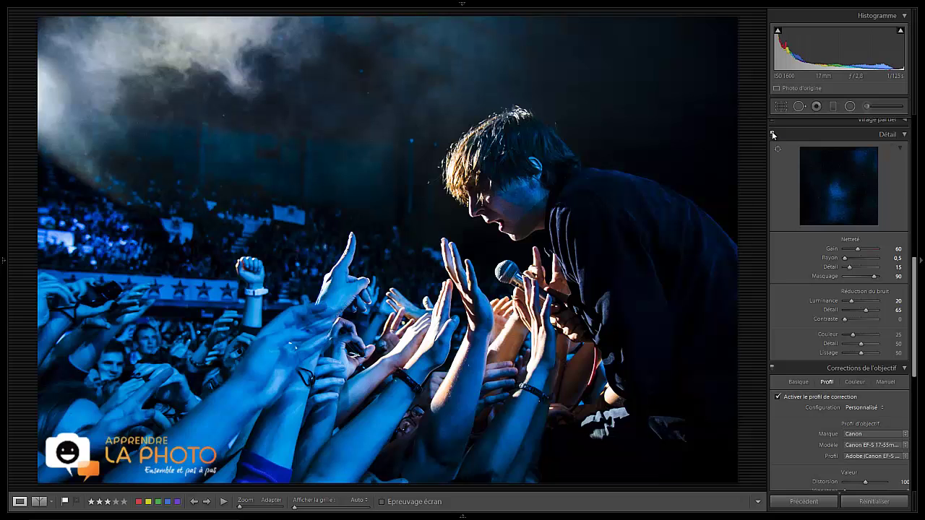
click(772, 134)
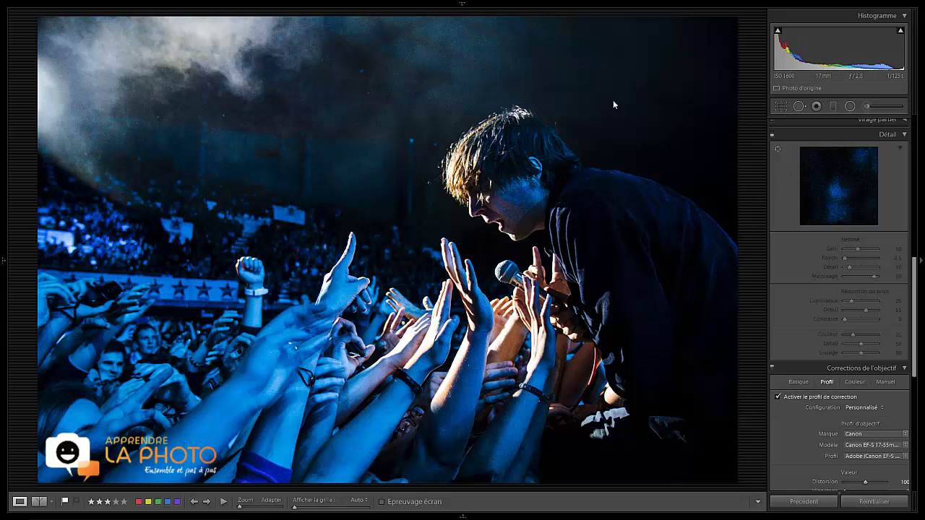
click(772, 135)
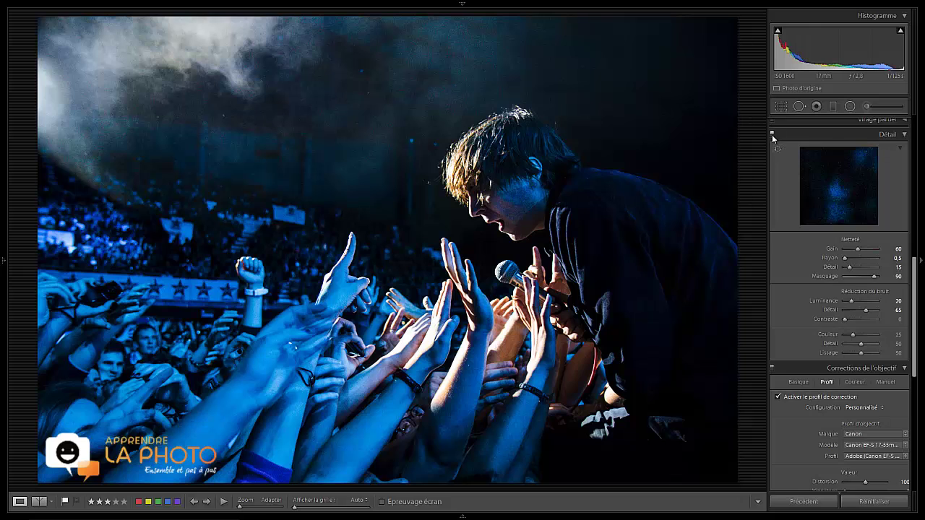